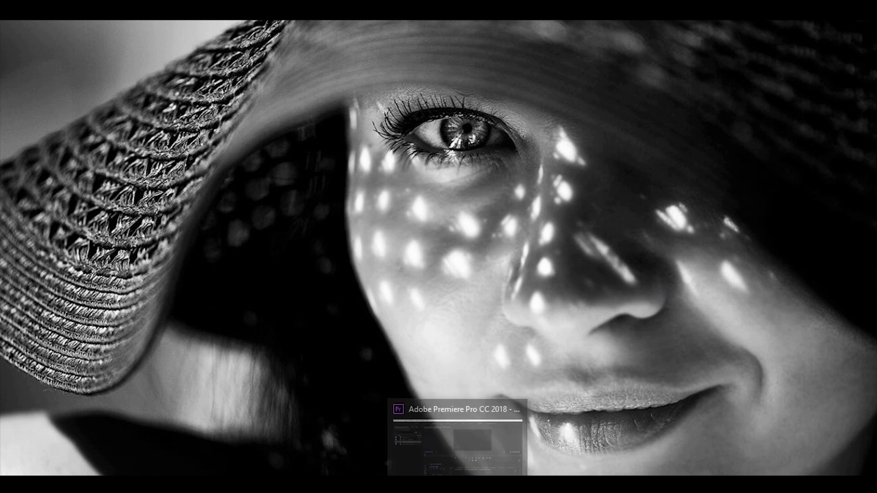
Import the entire 3 Cinematic Titles Pack .prproj from E:, adding EDIT and TITLES bins.
{"action": "left_click", "coordinate": [457, 438]}
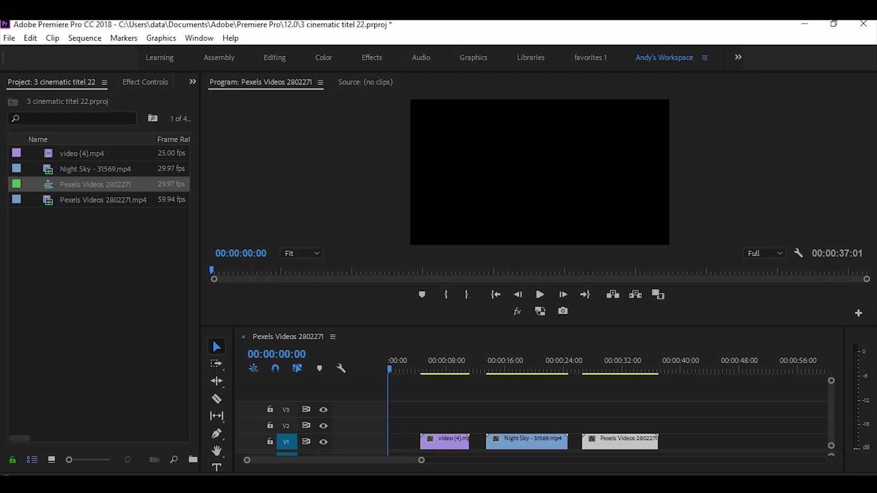
{"action": "left_click", "coordinate": [119, 277]}
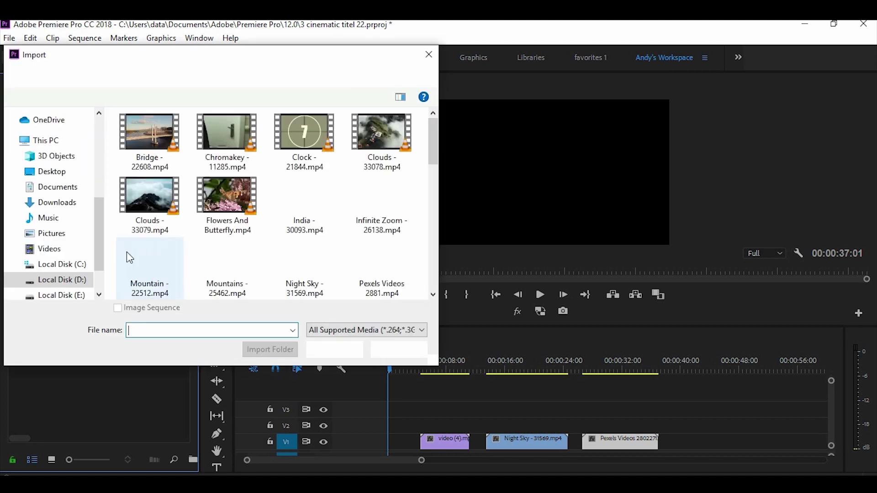
{"action": "left_click", "coordinate": [80, 296]}
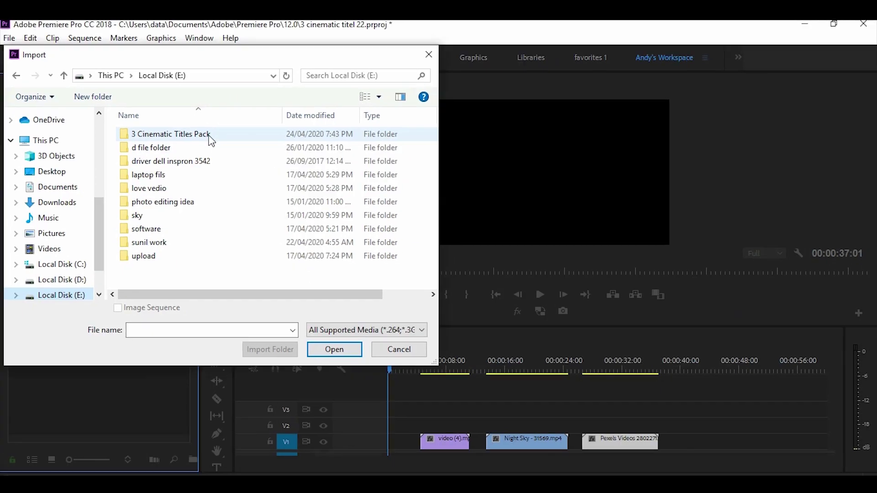
{"action": "double_click", "coordinate": [210, 133]}
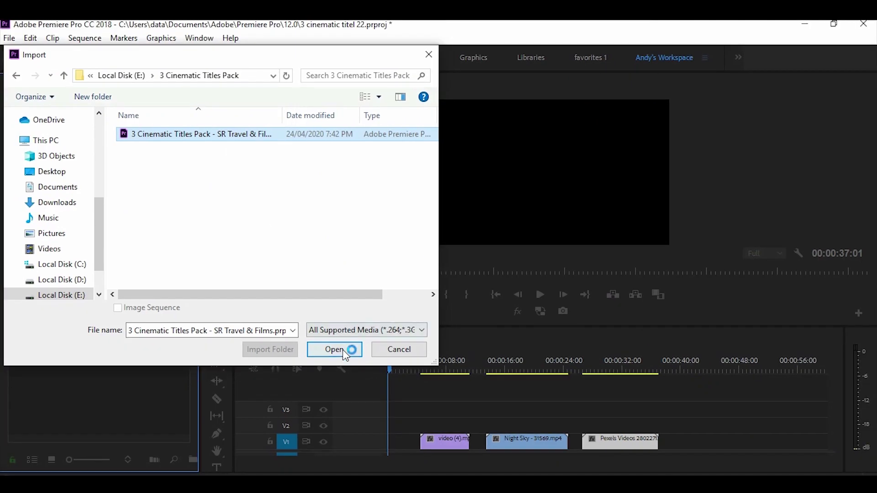
{"action": "left_click", "coordinate": [341, 349]}
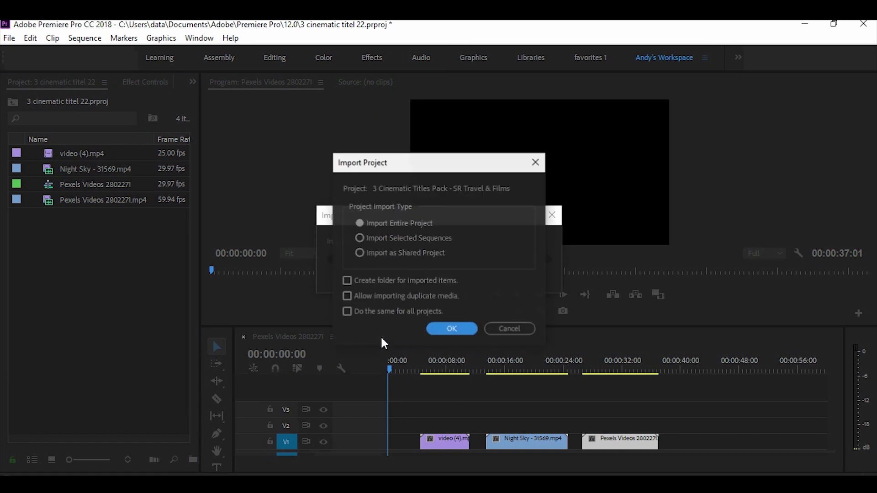
{"action": "left_click", "coordinate": [437, 332]}
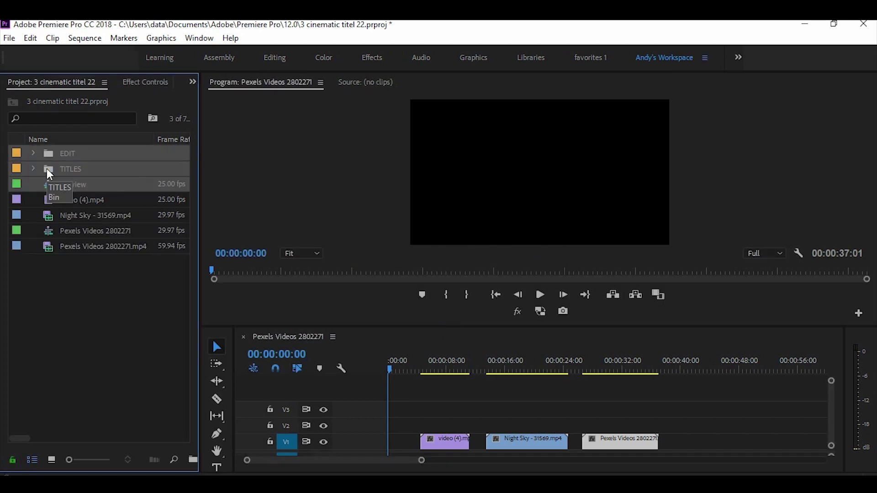
Drag TITLE 2 from the TITLES bin onto V2 above the balloon clip video (4).mp4.
{"action": "double_click", "coordinate": [48, 171]}
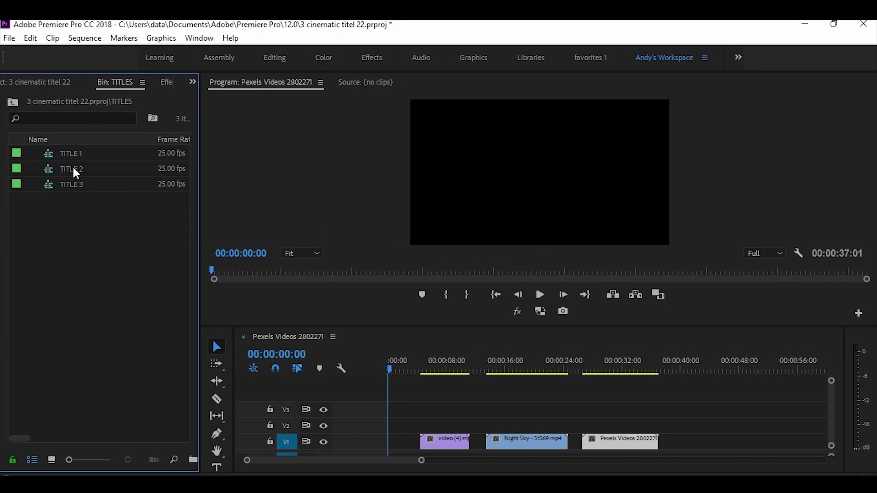
{"action": "left_click", "coordinate": [74, 168]}
{"action": "left_click_drag", "start_coordinate": [71, 168], "coordinate": [424, 431]}
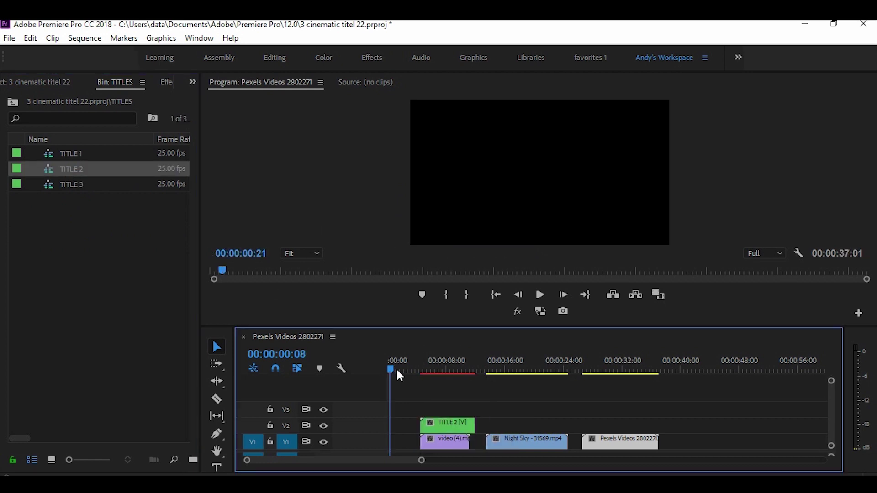
{"action": "left_click_drag", "start_coordinate": [397, 372], "coordinate": [443, 382]}
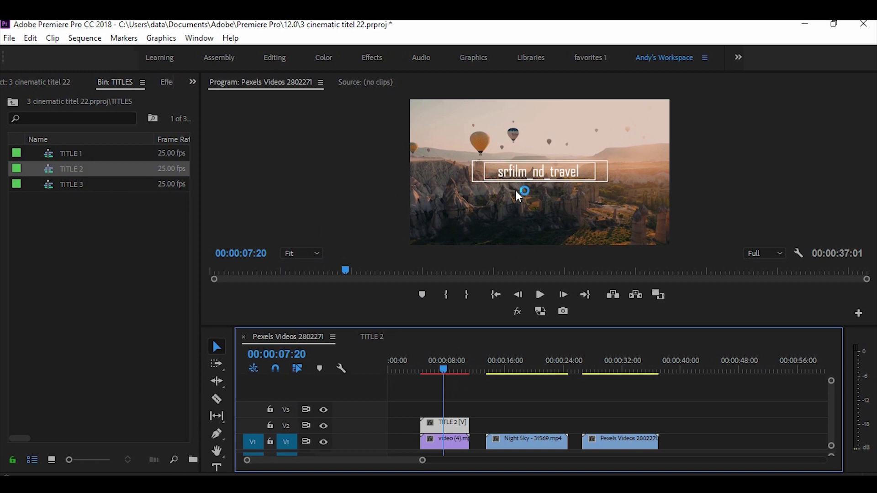
In TITLE 2 TEXT EDIT, replace the 'srfilm_nd_travel' text with a person's full name.
{"action": "double_click", "coordinate": [453, 431]}
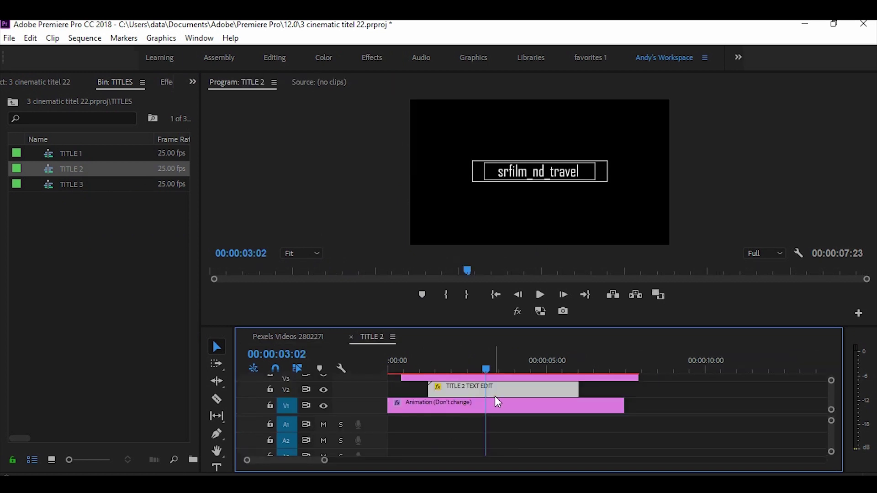
{"action": "double_click", "coordinate": [503, 388]}
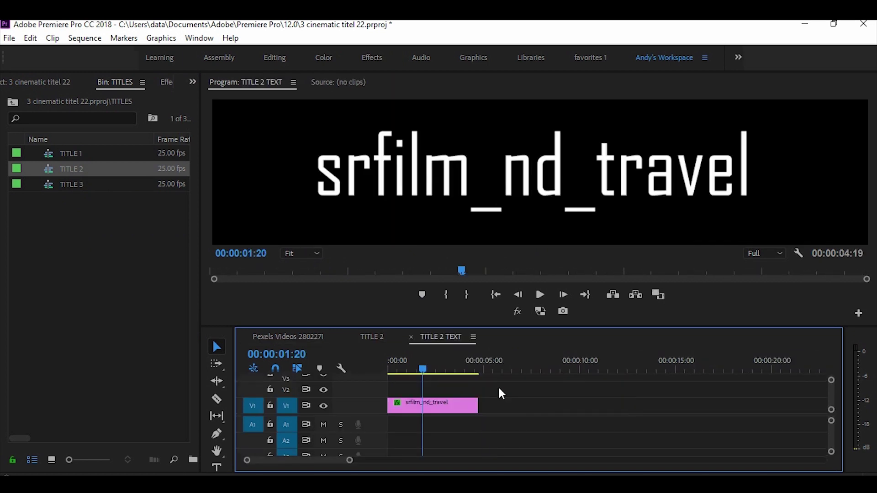
{"action": "key", "text": "t"}
{"action": "left_click", "coordinate": [765, 165]}
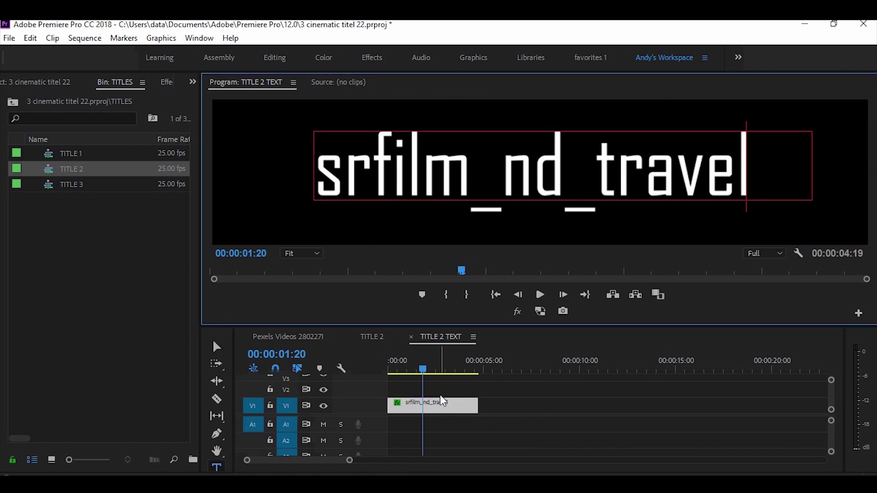
{"action": "key", "text": "BackSpace"}
{"action": "key", "text": "BackSpace"}
{"action": "key", "text": "BackSpace"}
{"action": "key", "text": "BackSpace"}
{"action": "key", "text": "BackSpace"}
{"action": "key", "text": "BackSpace"}
{"action": "key", "text": "BackSpace"}
{"action": "key", "text": "BackSpace"}
{"action": "key", "text": "BackSpace"}
{"action": "key", "text": "BackSpace"}
{"action": "key", "text": "BackSpace"}
{"action": "key", "text": "BackSpace"}
{"action": "key", "text": "BackSpace"}
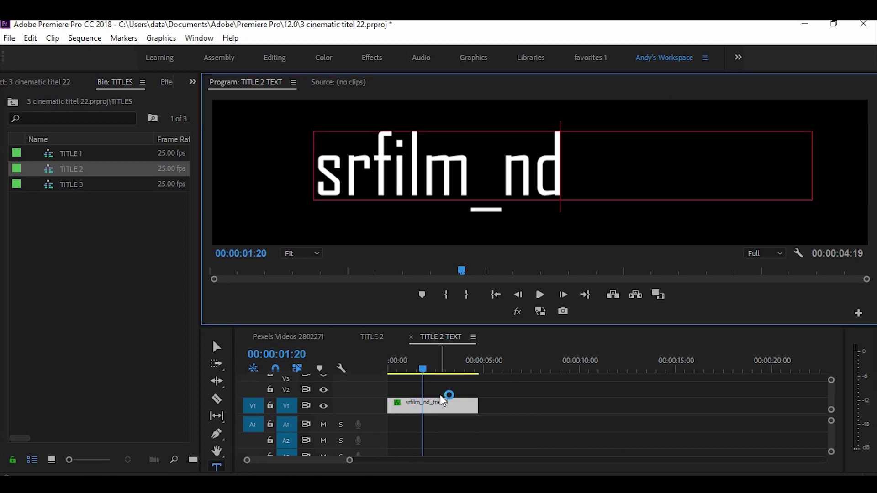
{"action": "key", "text": "BackSpace"}
{"action": "key", "text": "BackSpace"}
{"action": "key", "text": "BackSpace"}
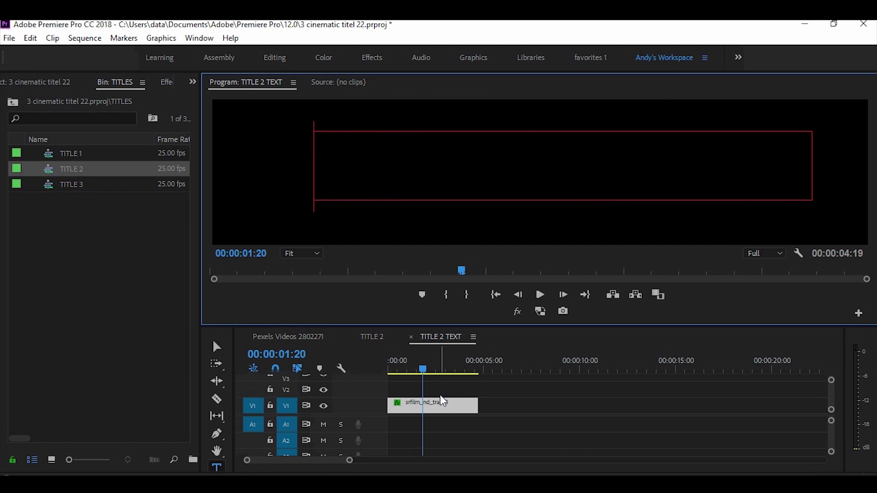
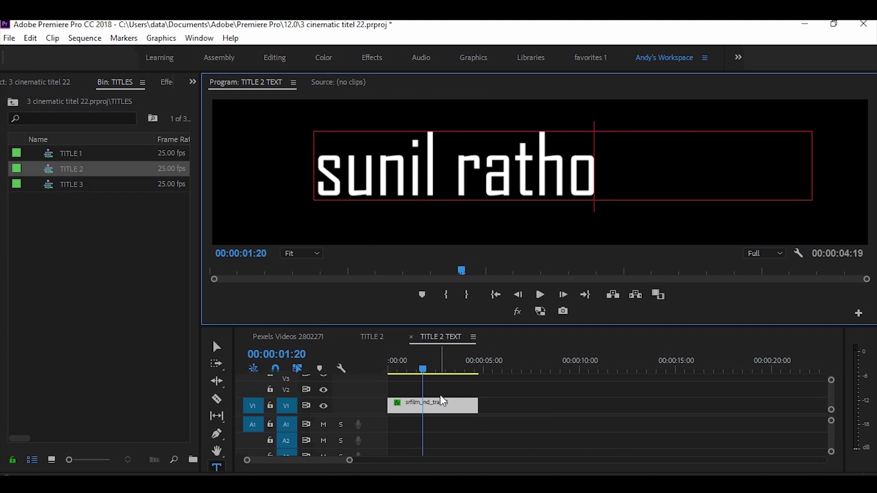
{"action": "left_click", "coordinate": [489, 435]}
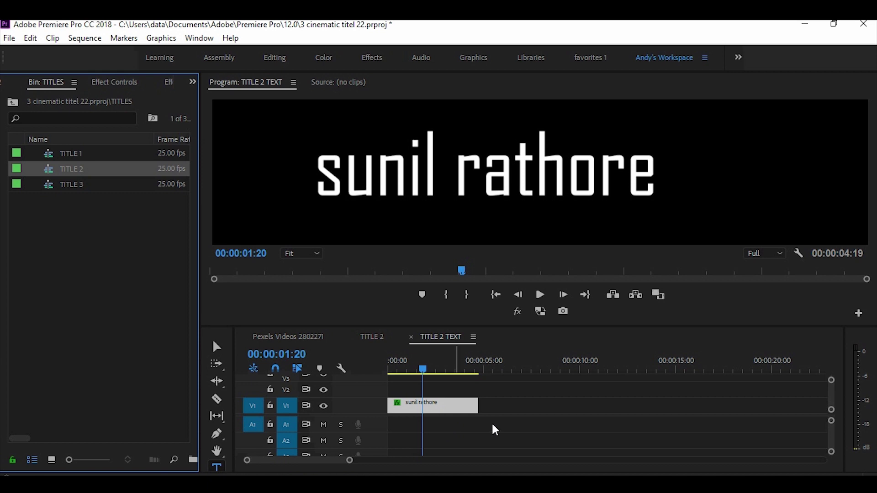
Adjust the name title's font size and change its font to Arial Narrow Special G1.
{"action": "left_click", "coordinate": [108, 84]}
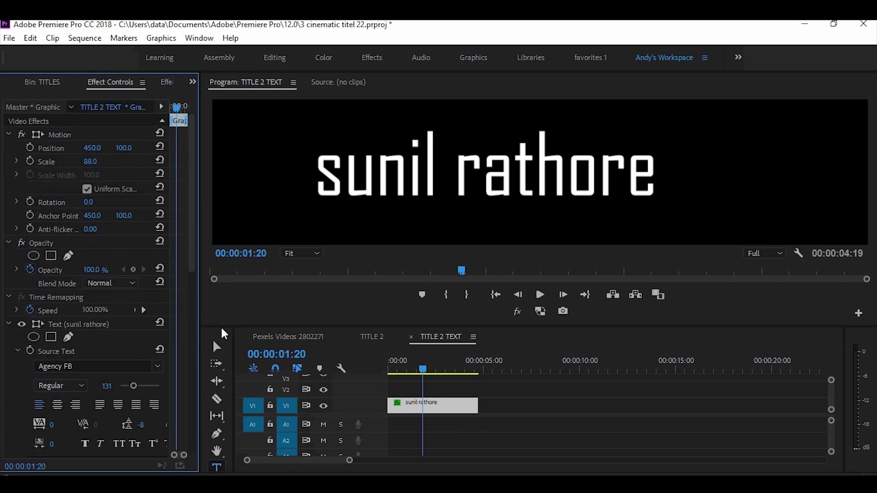
{"action": "left_click_drag", "start_coordinate": [655, 172], "coordinate": [313, 182]}
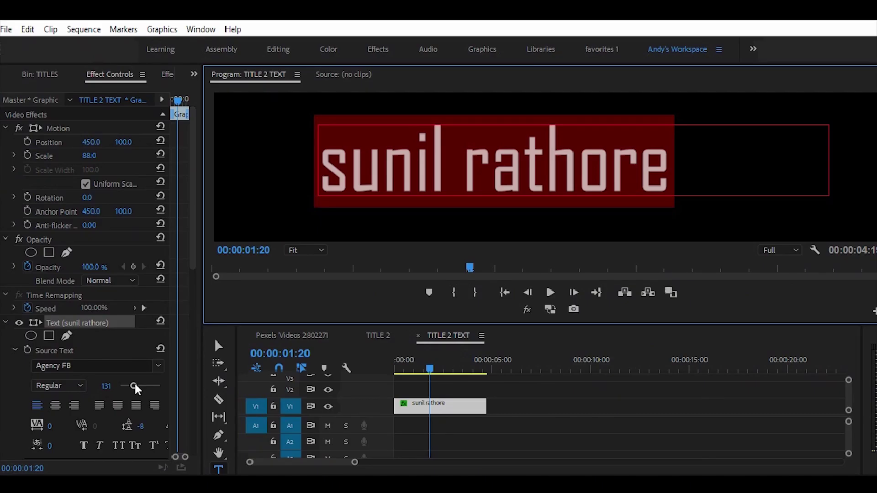
{"action": "left_click_drag", "start_coordinate": [135, 386], "coordinate": [132, 392]}
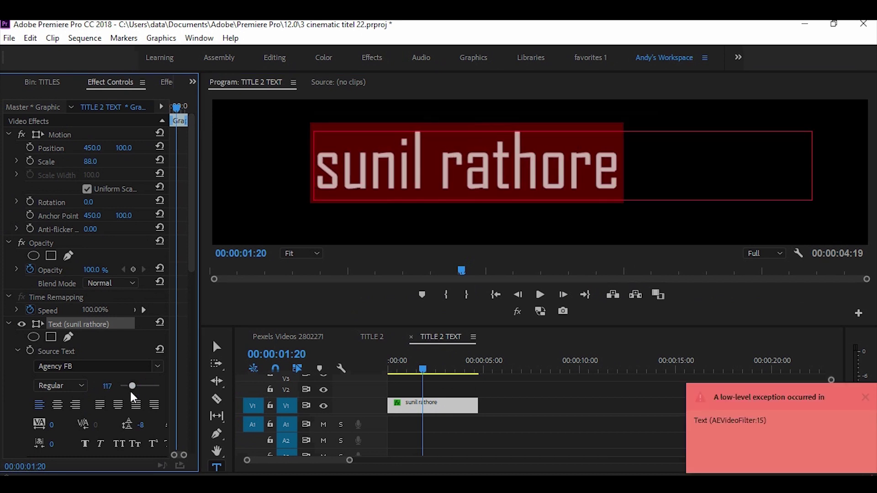
{"action": "left_click", "coordinate": [157, 365]}
{"action": "left_click", "coordinate": [216, 188]}
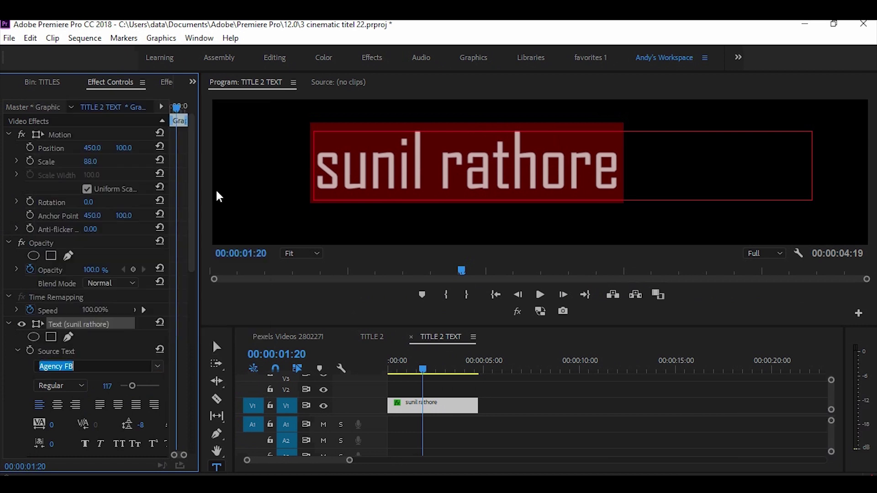
Nudge the name title slightly right, then go back to the main travel-clip sequence.
{"action": "left_click", "coordinate": [93, 148]}
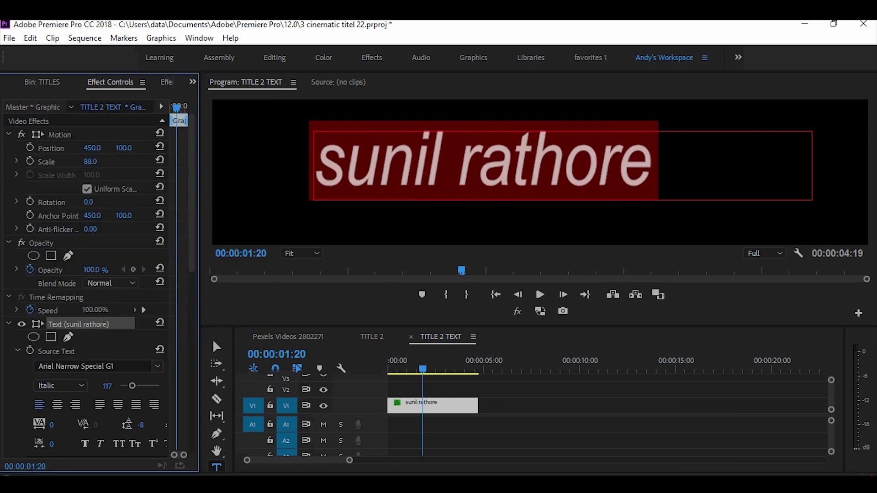
{"action": "mouse_move", "coordinate": [92, 149]}
{"action": "left_mouse_down"}
{"action": "mouse_move", "coordinate": [83, 148]}
{"action": "mouse_move", "coordinate": [117, 148]}
{"action": "mouse_move", "coordinate": [109, 149]}
{"action": "left_mouse_up"}
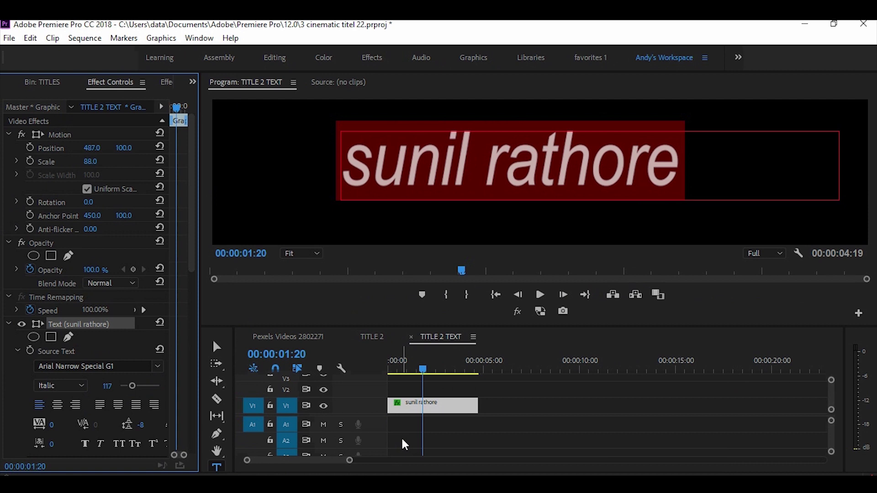
{"action": "left_click", "coordinate": [308, 339]}
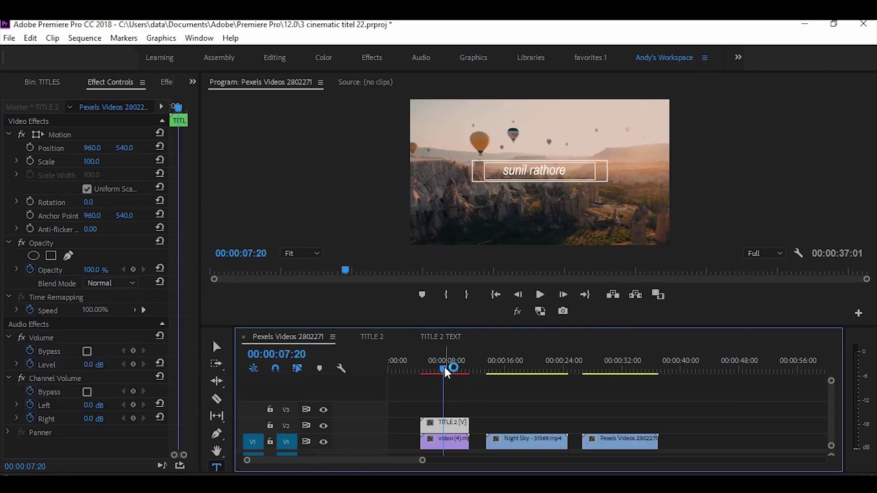
Move to the Night Sky clip and drag TITLE 1 onto V2 above it at 00:00:15:13.
{"action": "left_click_drag", "start_coordinate": [446, 370], "coordinate": [515, 375]}
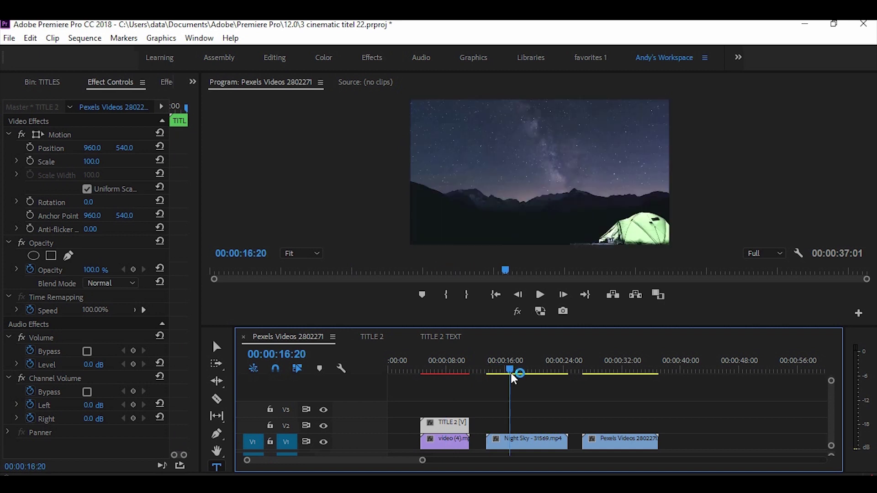
{"action": "left_click", "coordinate": [51, 83]}
{"action": "double_click", "coordinate": [71, 155]}
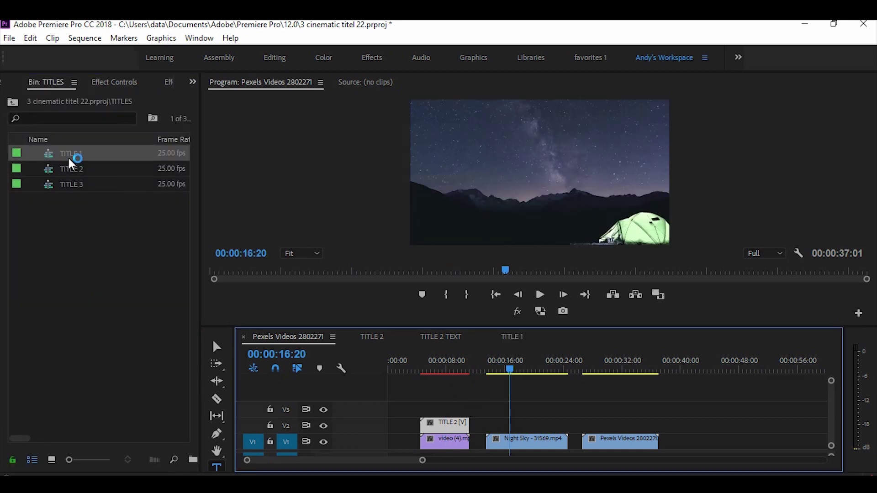
{"action": "left_click_drag", "start_coordinate": [71, 162], "coordinate": [500, 427]}
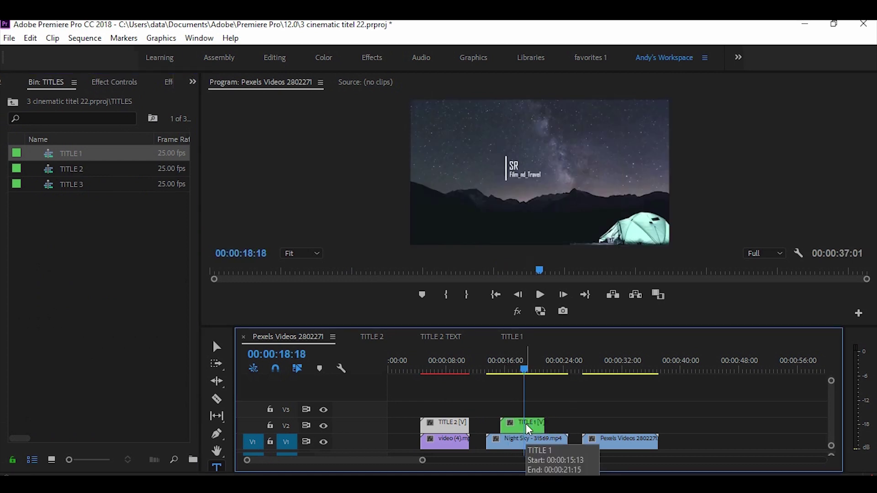
Open TITLE 1's text layer and change the SR line to 'today'.
{"action": "double_click", "coordinate": [527, 425]}
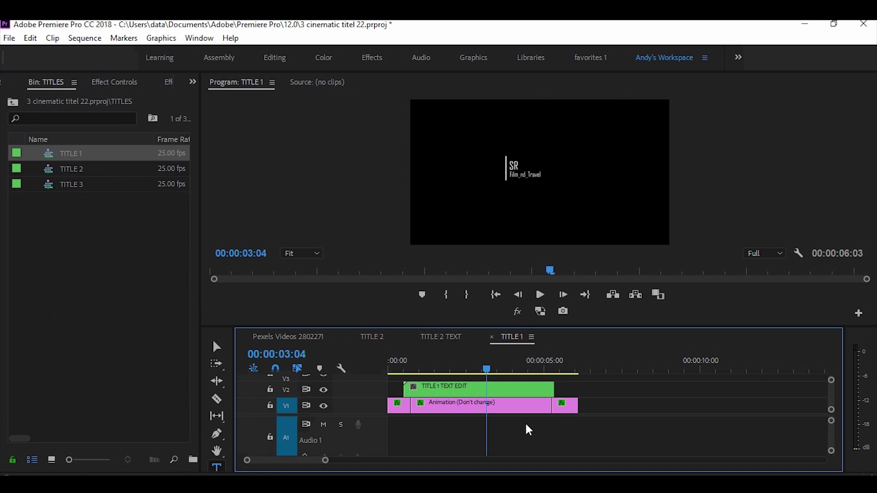
{"action": "double_click", "coordinate": [470, 391]}
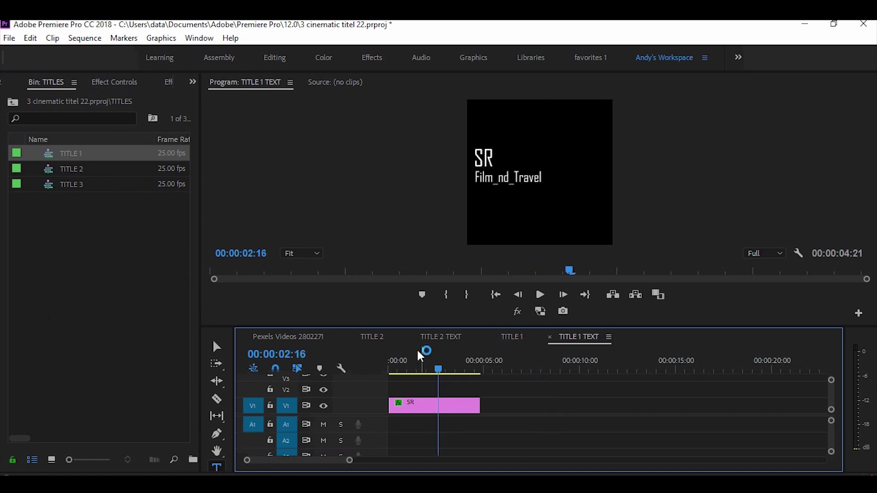
{"action": "left_click", "coordinate": [510, 155]}
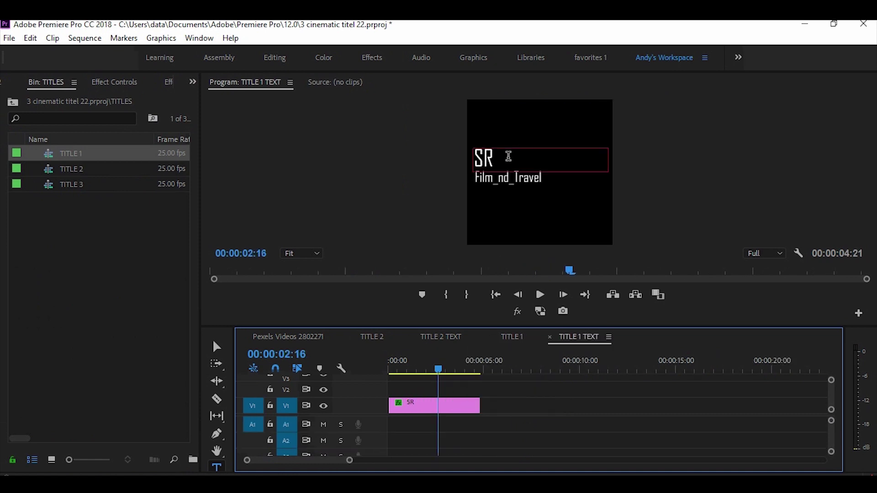
{"action": "key", "text": "Escape"}
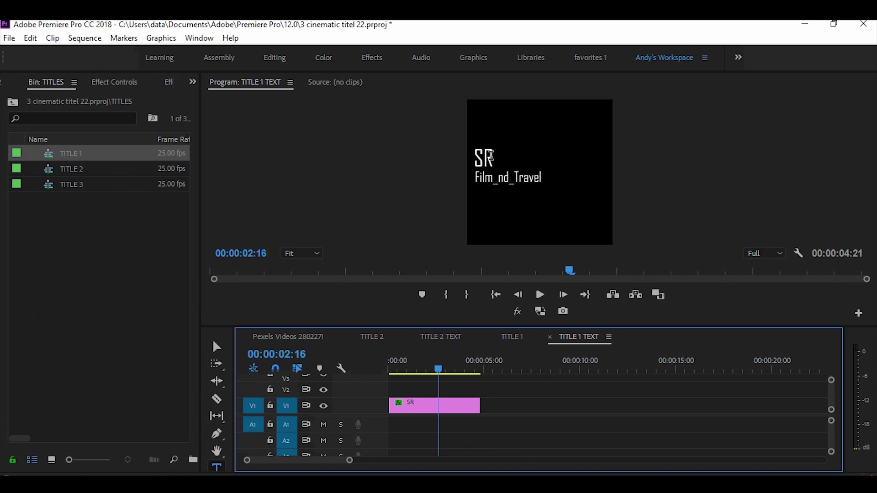
{"action": "left_click_drag", "start_coordinate": [490, 157], "coordinate": [457, 162]}
{"action": "type", "text": "today"}
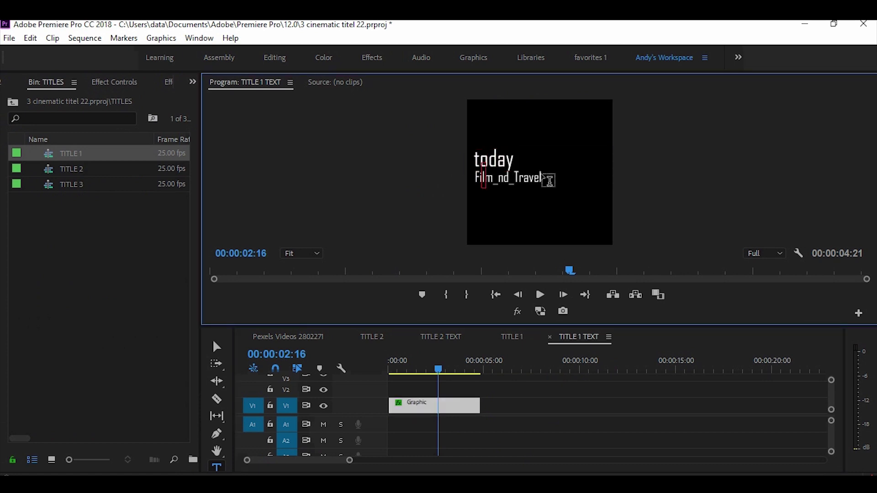
Replace the Film_nd_Travel line with 'i am here' and return to the main sequence.
{"action": "left_click_drag", "start_coordinate": [544, 179], "coordinate": [468, 179]}
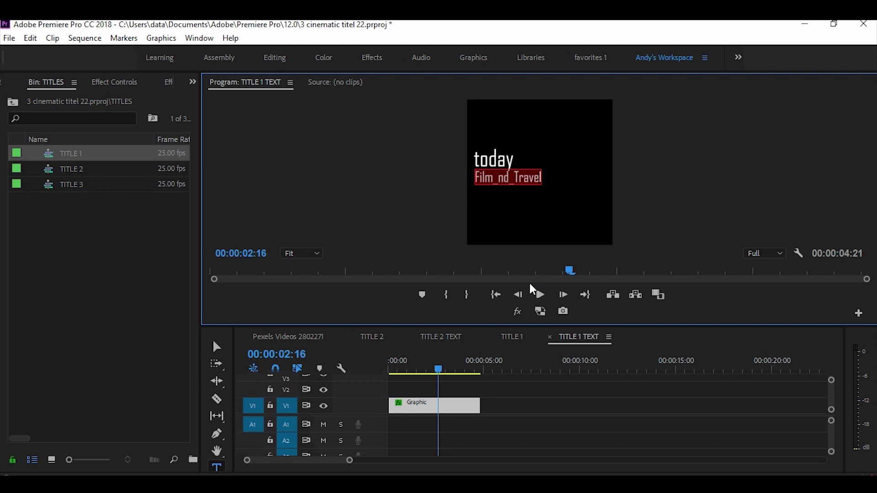
{"action": "type", "text": "i am"}
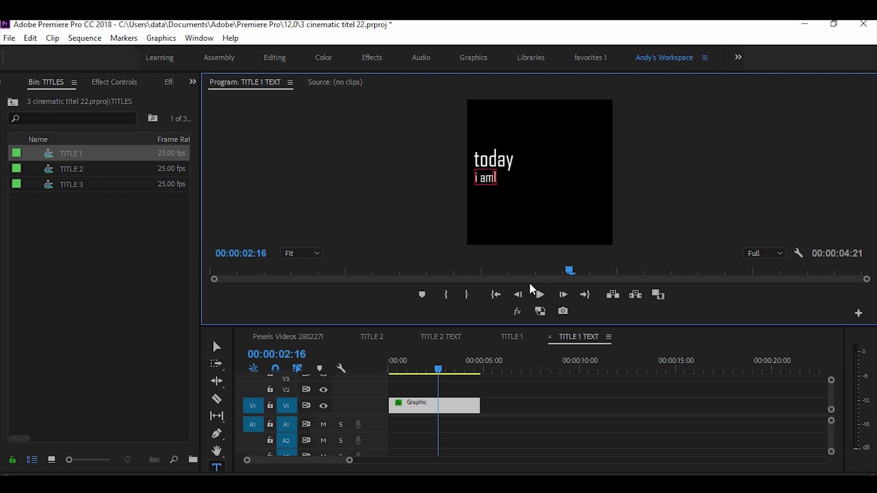
{"action": "type", "text": " here"}
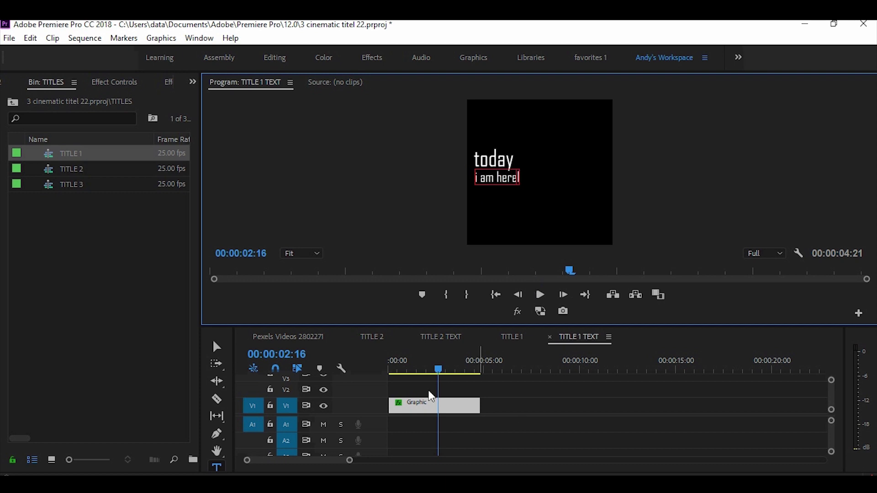
{"action": "left_click", "coordinate": [255, 337]}
Drag TITLE 3 onto V2 above Pexels Videos 2802271 and scrub to preview it over the ocean shot.
{"action": "left_click", "coordinate": [70, 196]}
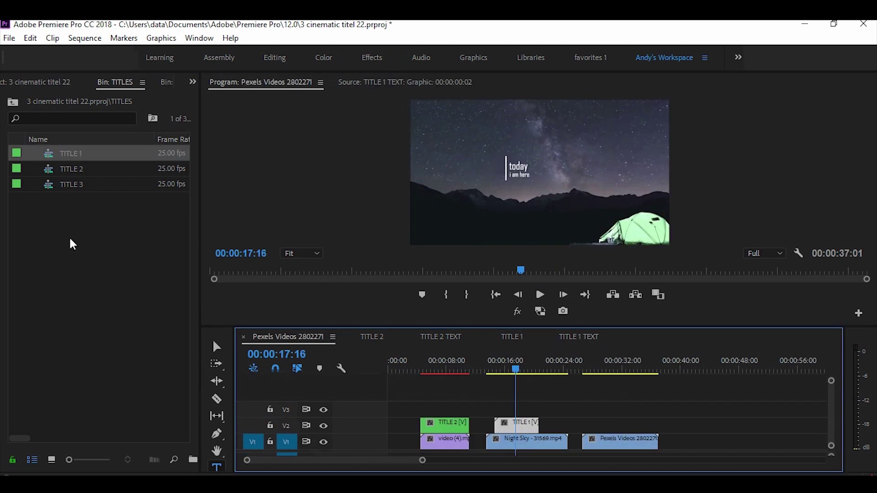
{"action": "left_click_drag", "start_coordinate": [82, 188], "coordinate": [595, 431]}
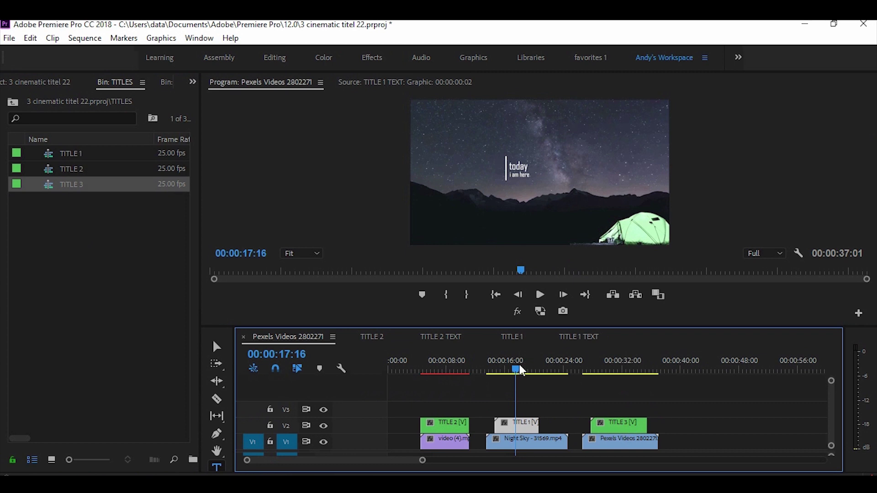
{"action": "left_click_drag", "start_coordinate": [519, 371], "coordinate": [612, 374]}
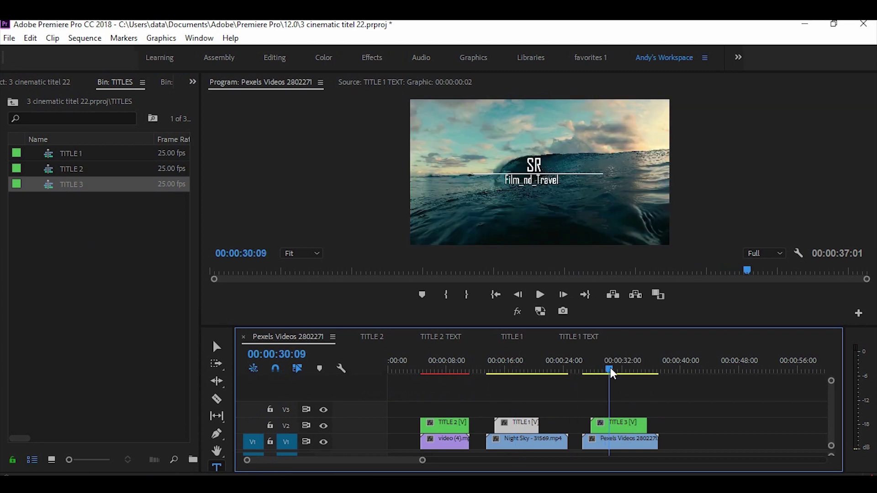
Open the TITLE 3 nested sequence and enlarge the video tracks to reveal the top text layer.
{"action": "double_click", "coordinate": [614, 424]}
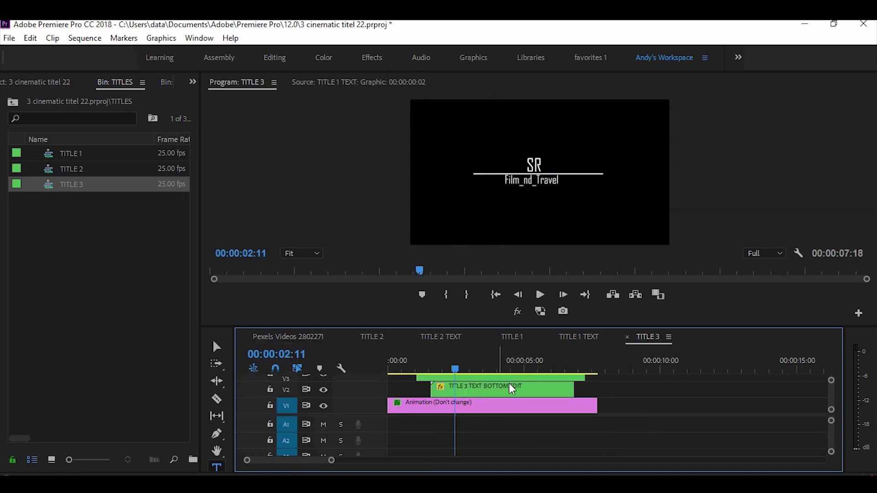
{"action": "mouse_move", "coordinate": [494, 326]}
{"action": "left_mouse_down"}
{"action": "mouse_move", "coordinate": [496, 307]}
{"action": "mouse_move", "coordinate": [498, 342]}
{"action": "mouse_move", "coordinate": [499, 315]}
{"action": "left_mouse_up"}
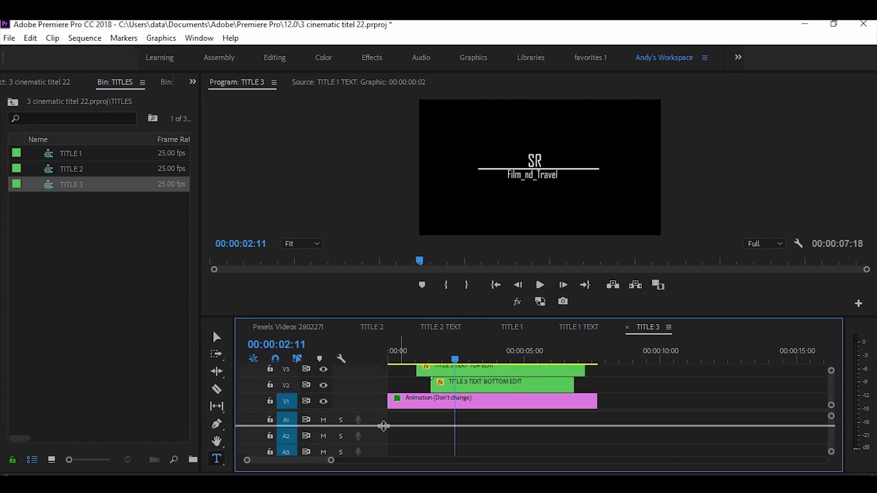
{"action": "left_click_drag", "start_coordinate": [384, 426], "coordinate": [385, 442]}
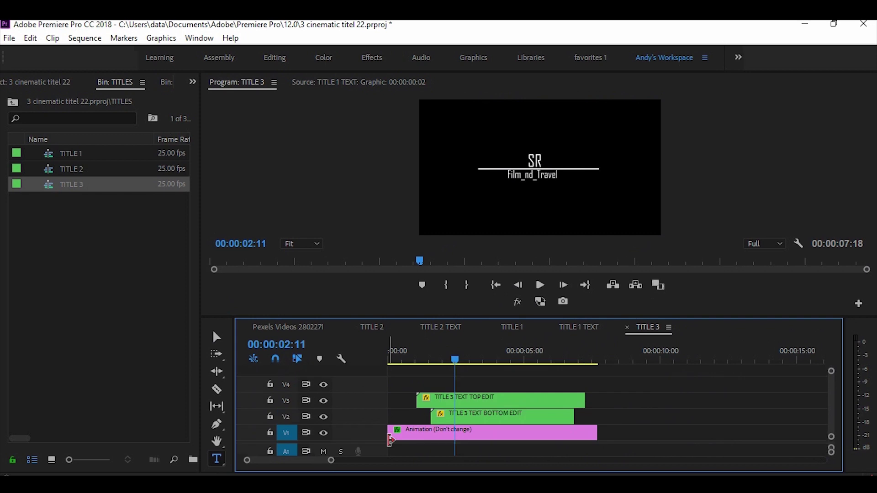
In TITLE 3 TEXT TOP EDIT, replace the SR heading with '3cinematic title'.
{"action": "double_click", "coordinate": [512, 406]}
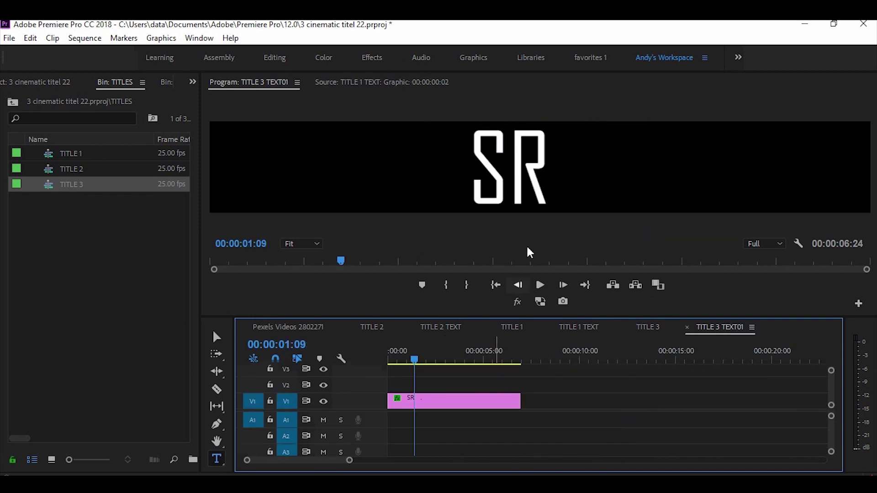
{"action": "double_click", "coordinate": [546, 177]}
{"action": "key", "text": "BackSpace"}
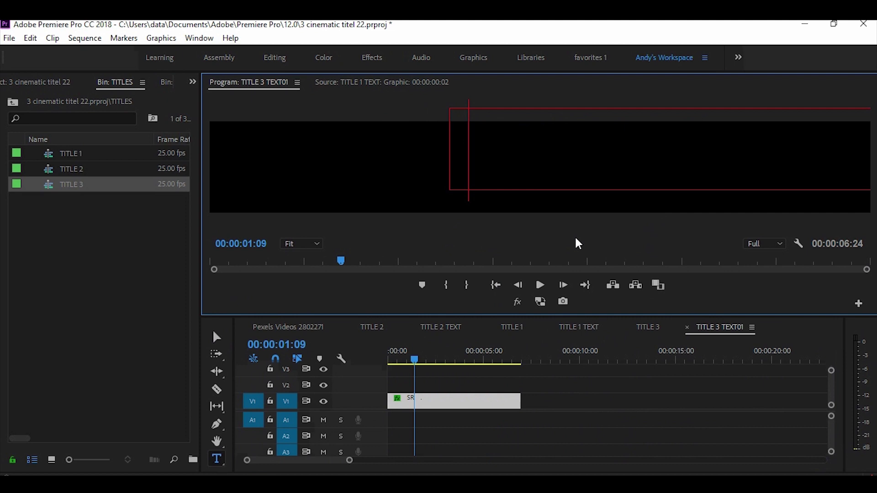
{"action": "type", "text": "3"}
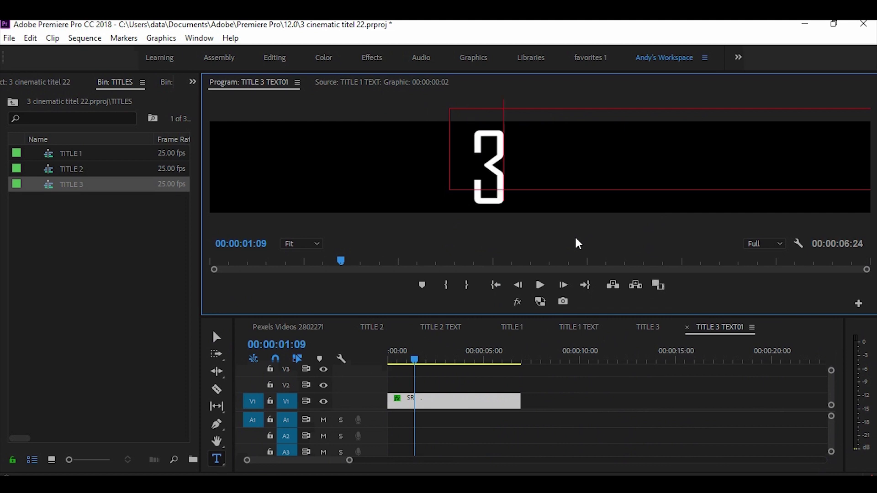
{"action": "type", "text": "cine"}
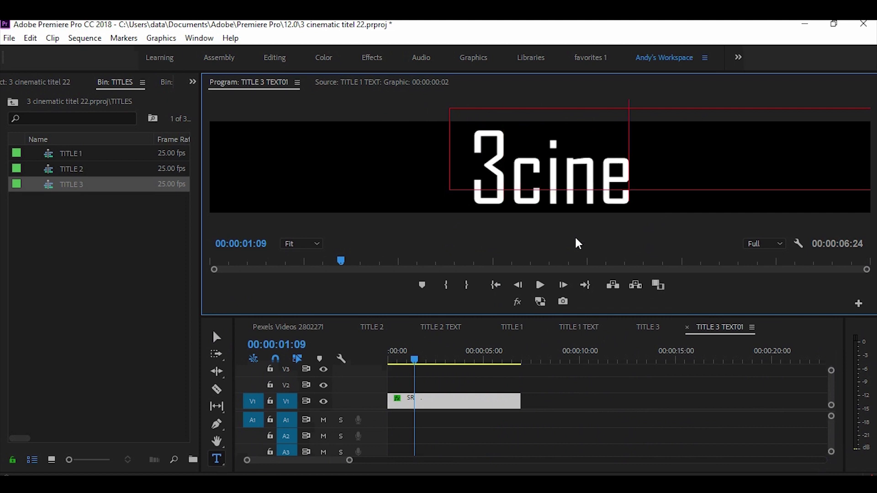
{"action": "type", "text": "mat"}
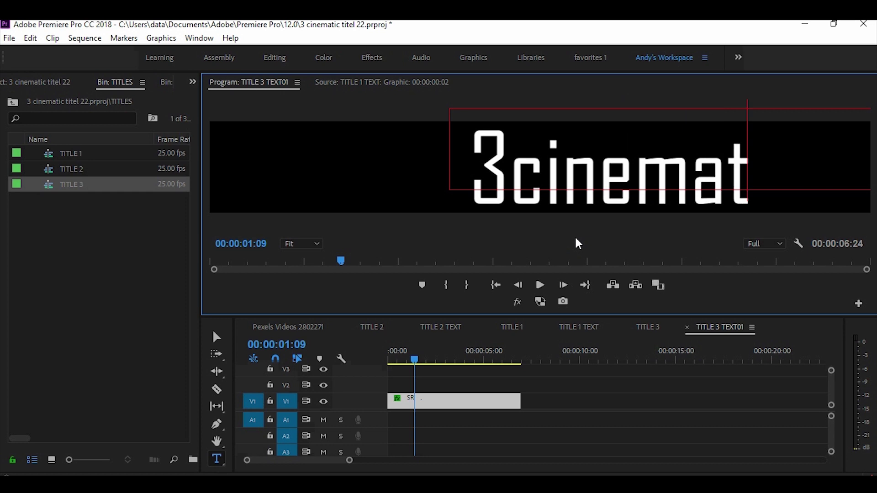
{"action": "type", "text": "ic t"}
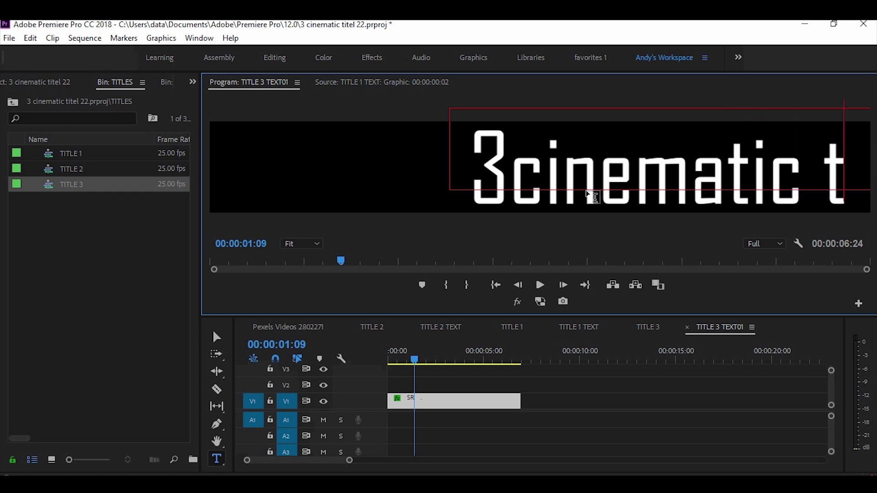
{"action": "type", "text": "i"}
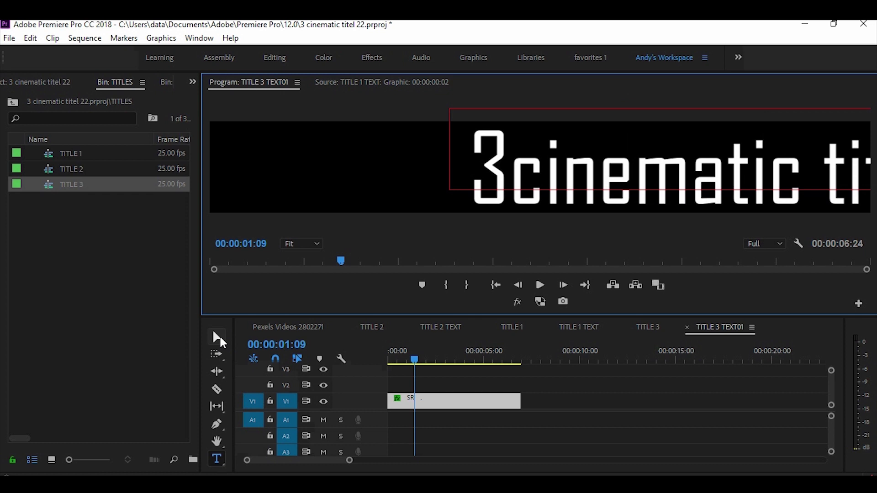
Move the heading left into frame and return to the Pexels Videos 2802271 sequence.
{"action": "left_click", "coordinate": [217, 338]}
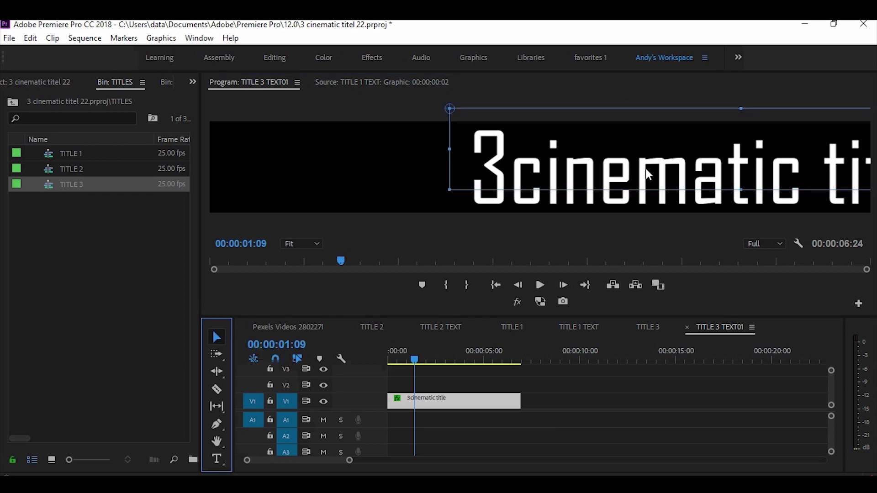
{"action": "left_click_drag", "start_coordinate": [646, 170], "coordinate": [501, 171]}
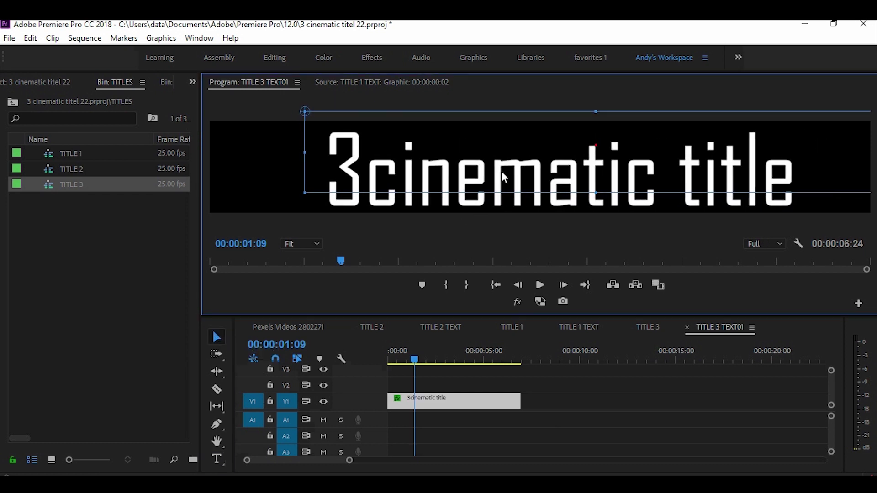
{"action": "left_click", "coordinate": [280, 326]}
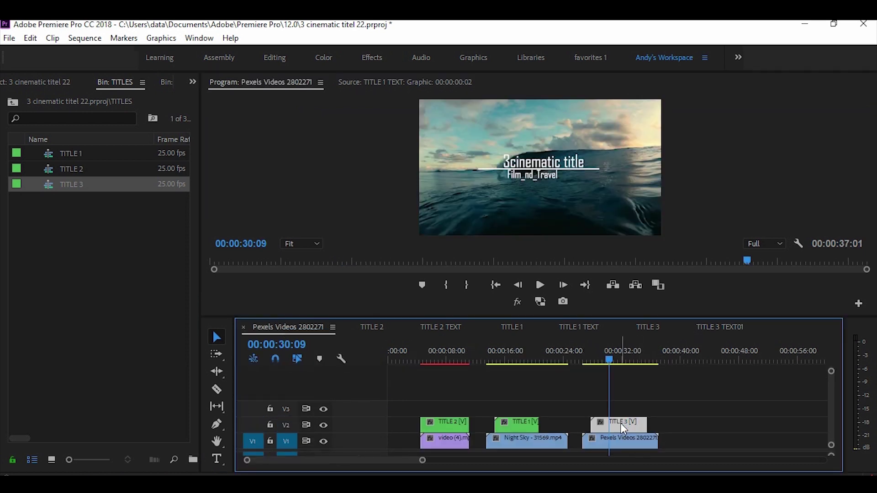
Open the TITLE 3 TEXT BOTTOM EDIT clip inside the TITLE 3 sequence.
{"action": "double_click", "coordinate": [620, 423]}
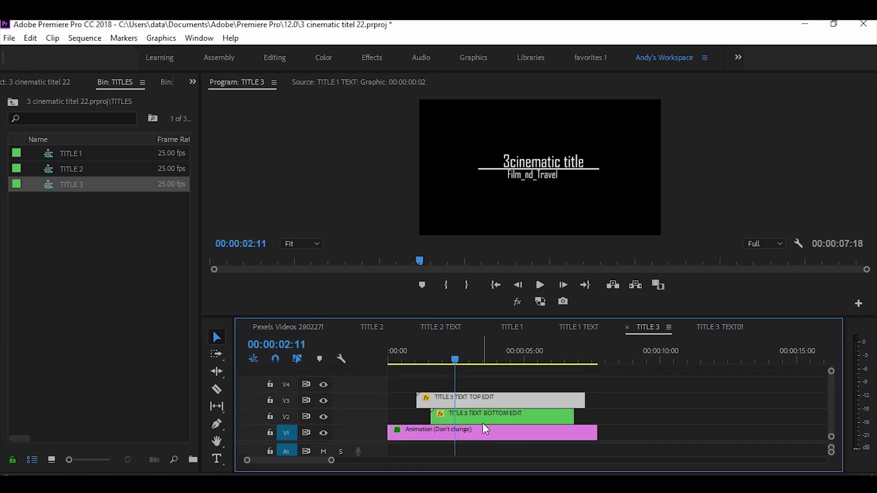
{"action": "left_click", "coordinate": [478, 415]}
{"action": "double_click", "coordinate": [478, 415]}
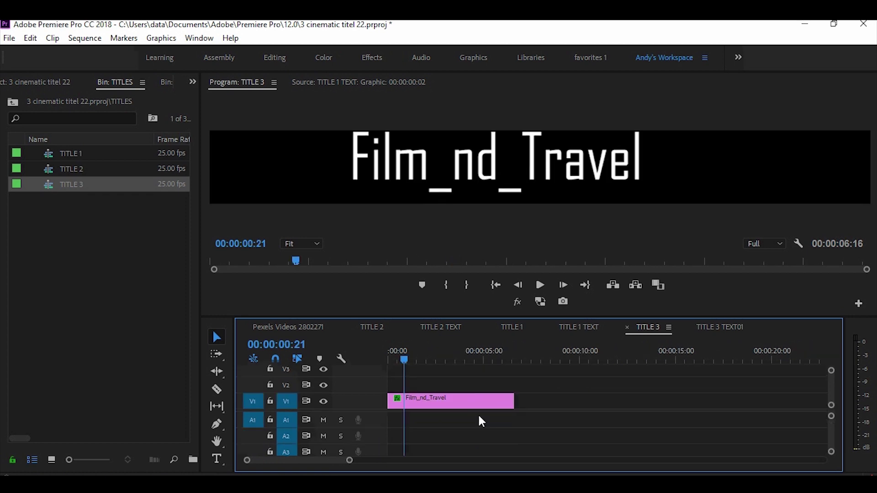
{"action": "left_click", "coordinate": [646, 160]}
{"action": "left_click", "coordinate": [654, 176]}
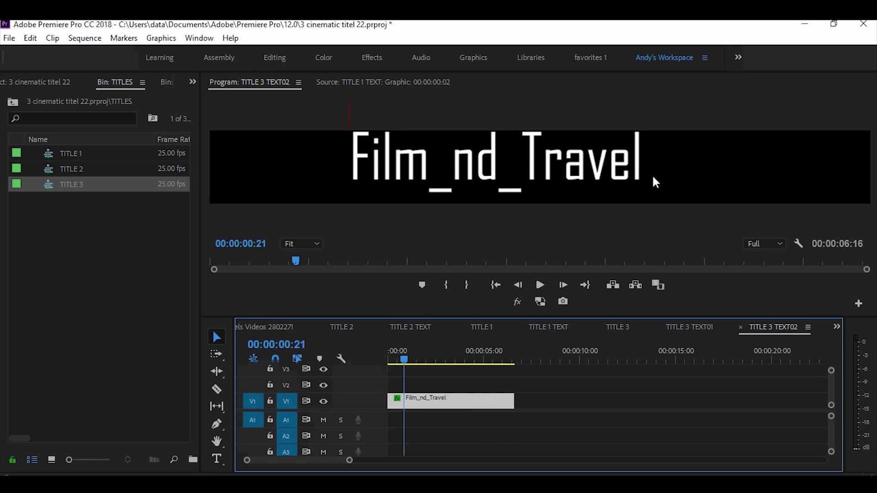
Replace Film_nd_Travel with 'for free', centre it under the top line, and return to the main sequence.
{"action": "left_click", "coordinate": [217, 459]}
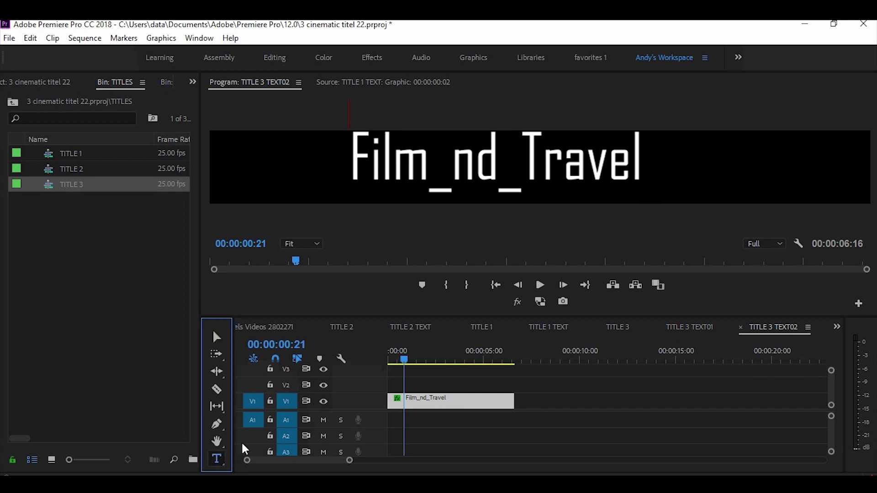
{"action": "left_click", "coordinate": [670, 171]}
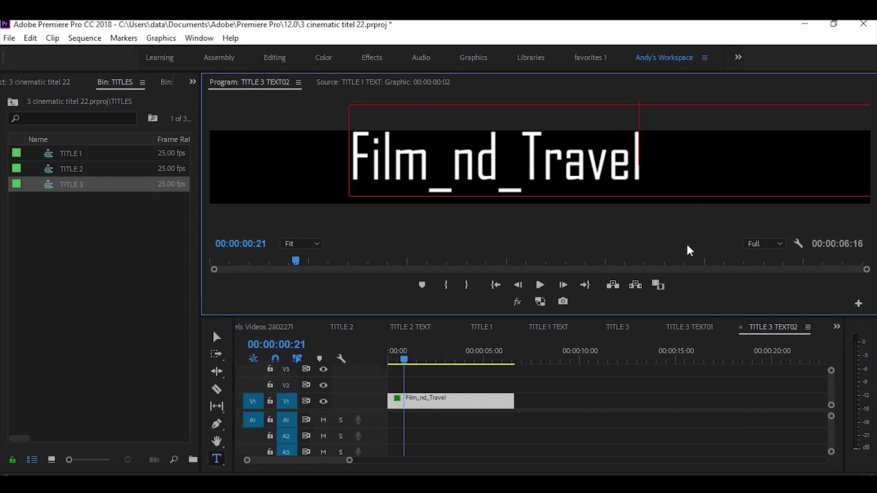
{"action": "key", "text": "BackSpace"}
{"action": "key", "text": "BackSpace"}
{"action": "key", "text": "BackSpace"}
{"action": "key", "text": "BackSpace"}
{"action": "key", "text": "BackSpace"}
{"action": "key", "text": "BackSpace"}
{"action": "key", "text": "BackSpace"}
{"action": "key", "text": "BackSpace"}
{"action": "key", "text": "BackSpace"}
{"action": "key", "text": "BackSpace"}
{"action": "key", "text": "BackSpace"}
{"action": "key", "text": "BackSpace"}
{"action": "key", "text": "BackSpace"}
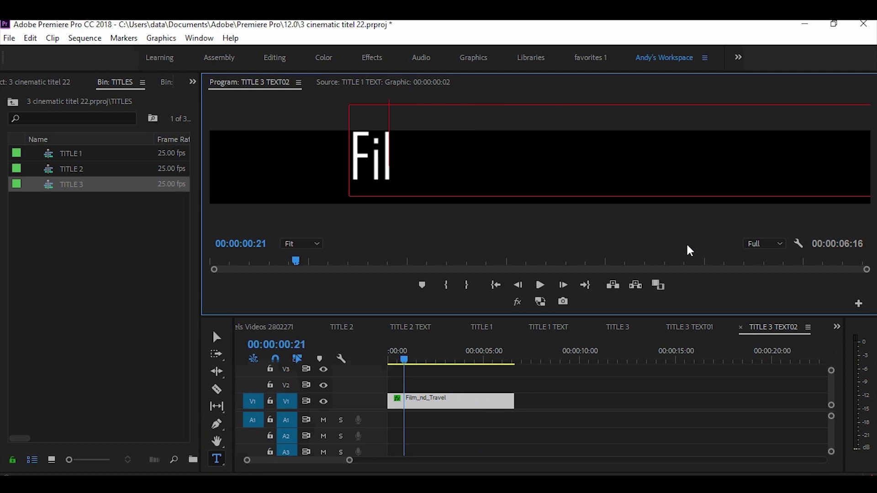
{"action": "key", "text": "BackSpace"}
{"action": "type", "text": "for adobe premiere pro"}
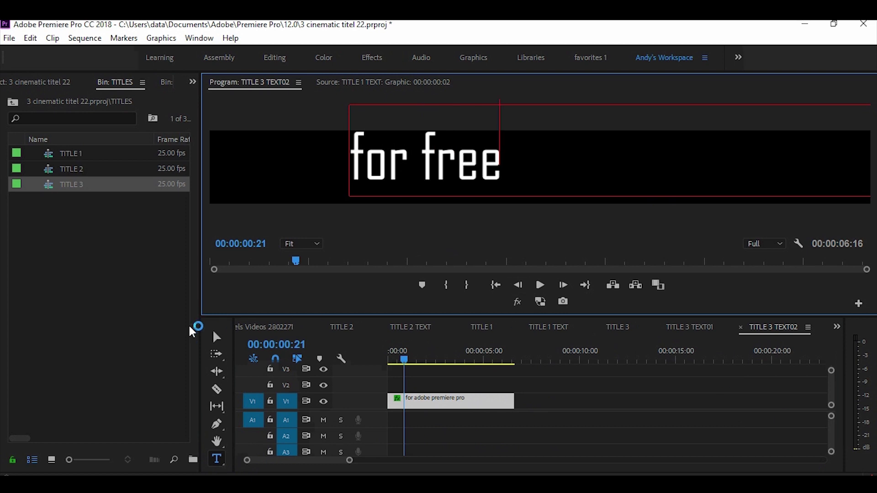
{"action": "left_click", "coordinate": [216, 337]}
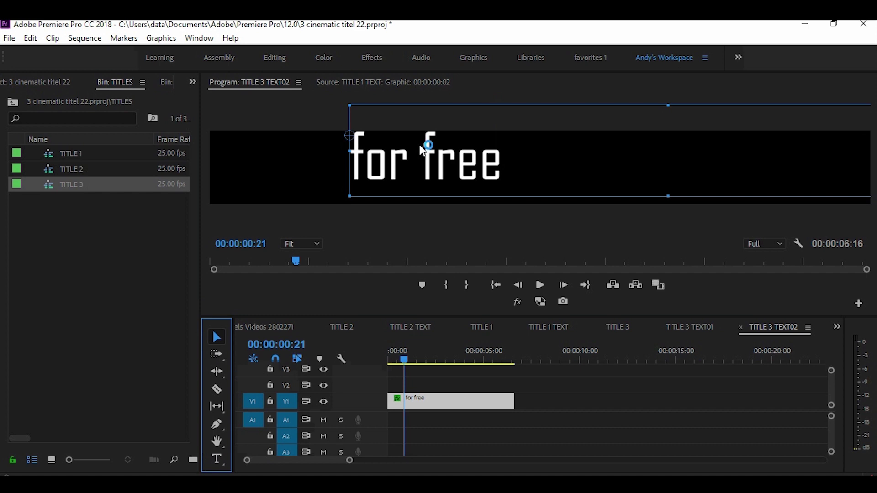
{"action": "left_click_drag", "start_coordinate": [430, 157], "coordinate": [547, 176]}
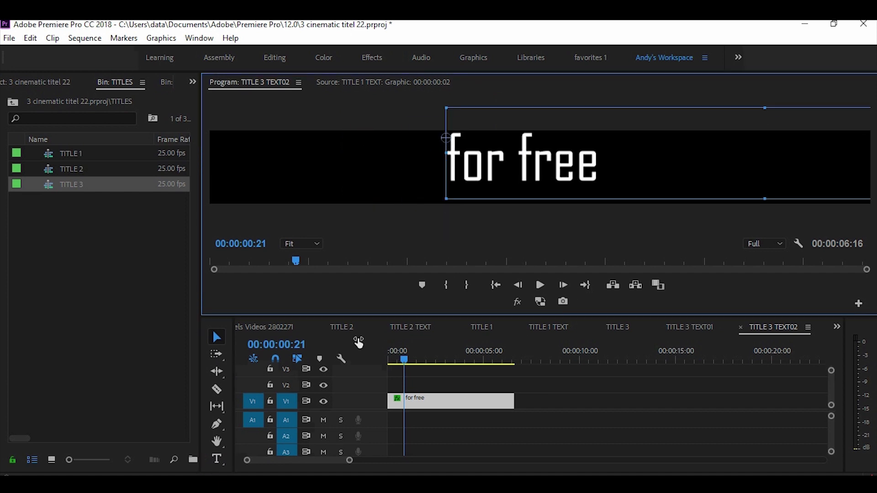
{"action": "left_click", "coordinate": [266, 339]}
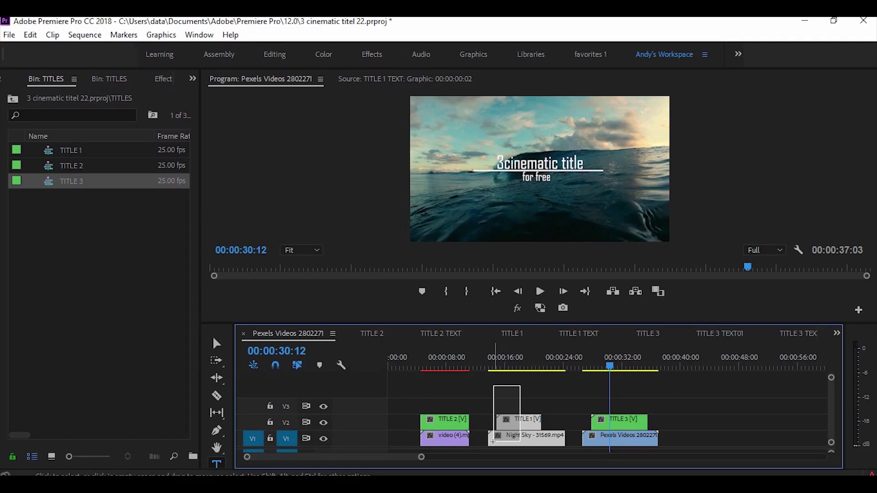
Close the gaps so Night Sky and the Pexels ocean clip follow video (4).mp4, then enlarge the Program monitor.
{"action": "mouse_move", "coordinate": [492, 442]}
{"action": "left_mouse_down"}
{"action": "mouse_move", "coordinate": [519, 430]}
{"action": "mouse_move", "coordinate": [500, 432]}
{"action": "left_mouse_up"}
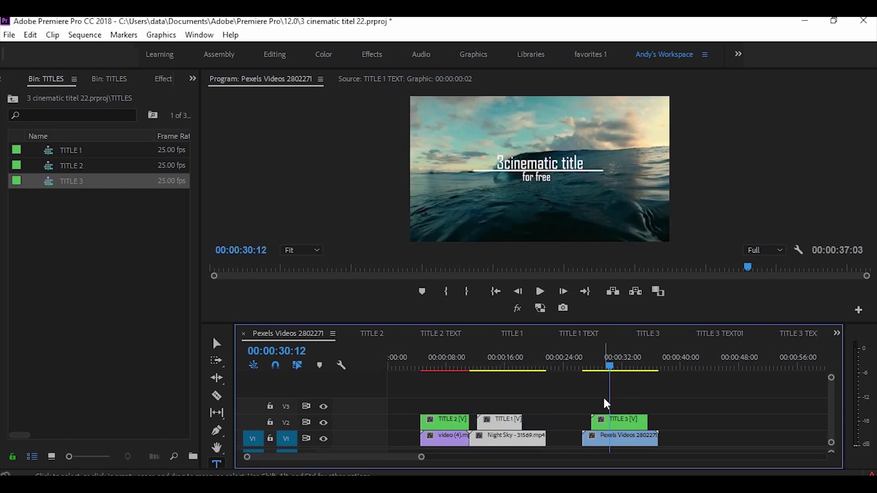
{"action": "left_click_drag", "start_coordinate": [598, 396], "coordinate": [568, 439]}
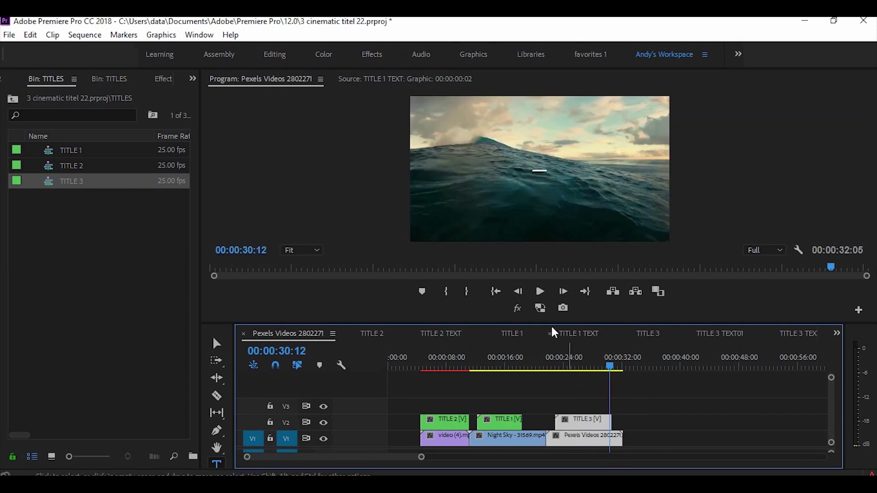
{"action": "left_click_drag", "start_coordinate": [536, 322], "coordinate": [548, 409]}
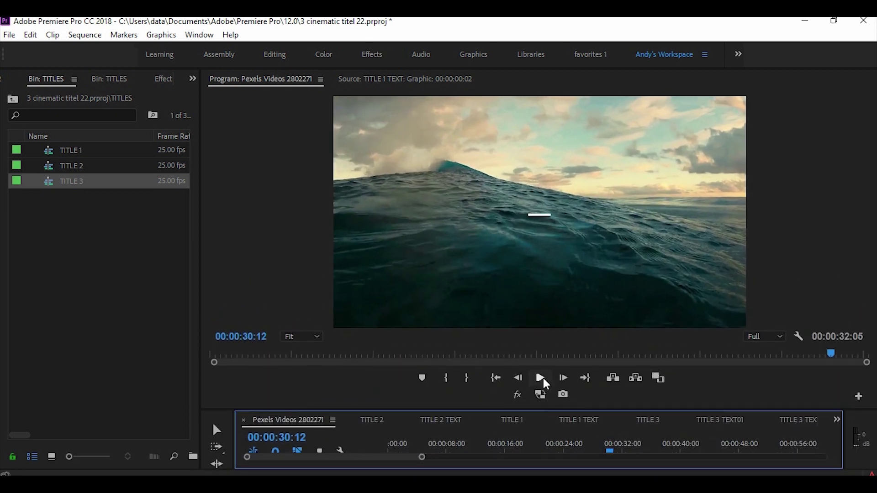
Play the sequence from near its start to preview the three titles through the Thanks card.
{"action": "left_click_drag", "start_coordinate": [437, 361], "coordinate": [398, 365]}
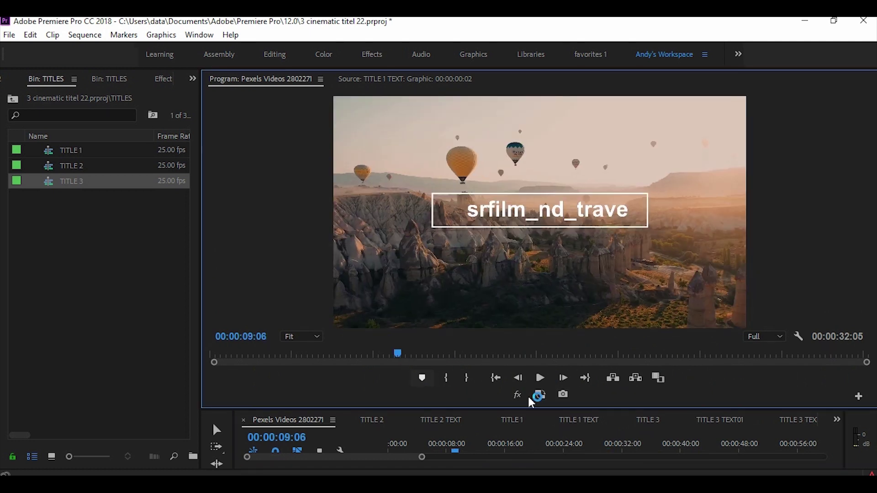
{"action": "left_click", "coordinate": [540, 378]}
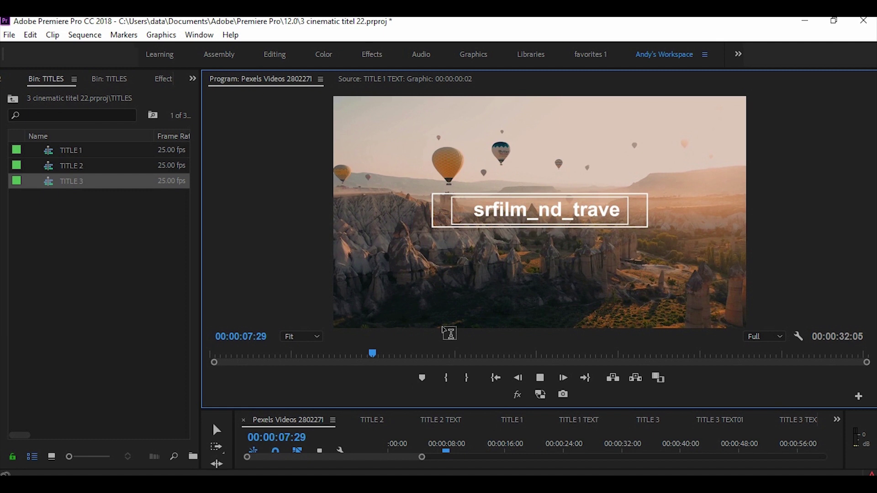